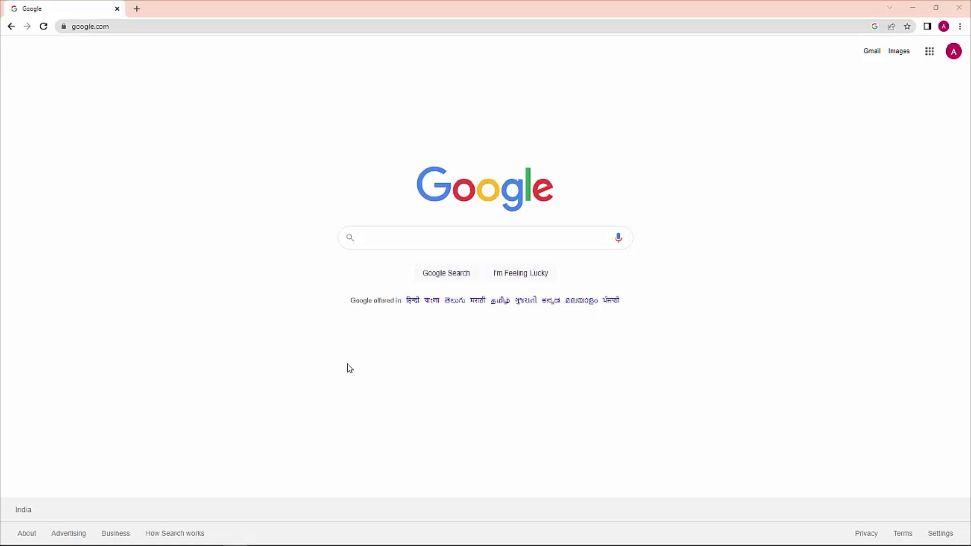
# - Search Google for 'Adobe' and open the Adobe Creative Cloud ad result
pyautogui.click(369, 238)
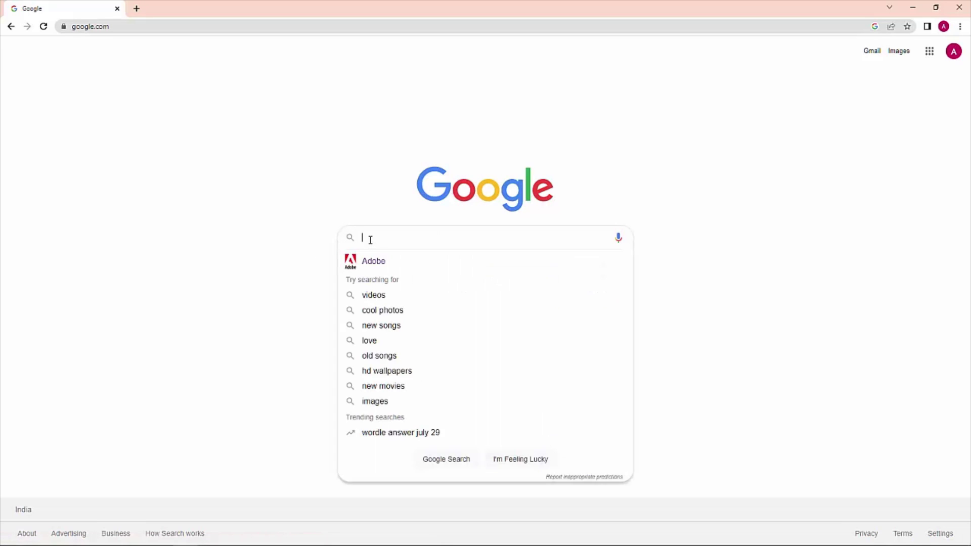
pyautogui.write('Adobe')
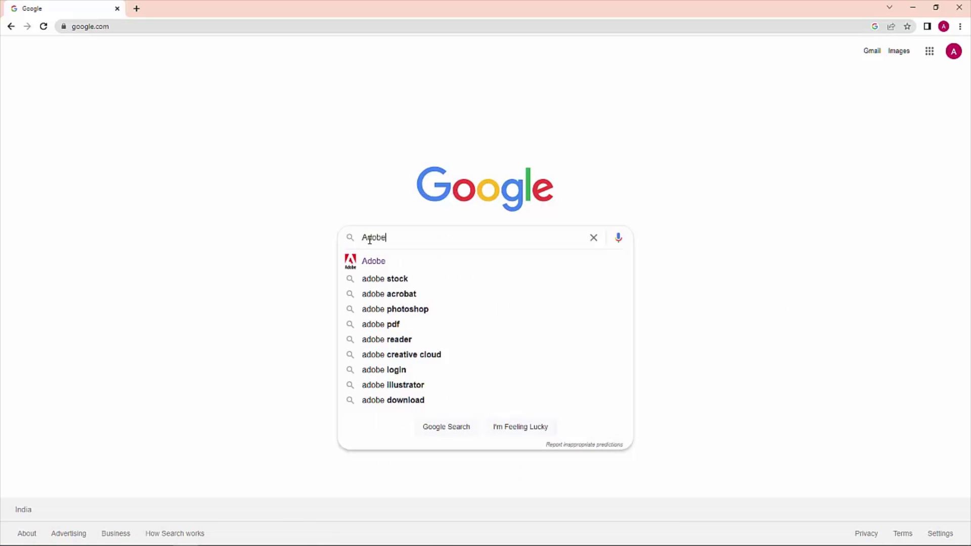
pyautogui.press('Return')
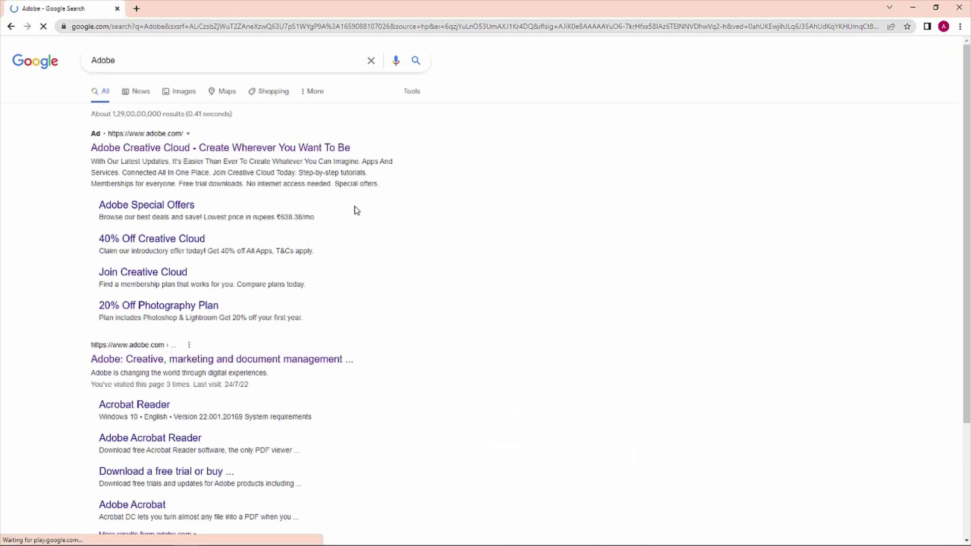
pyautogui.click(283, 147)
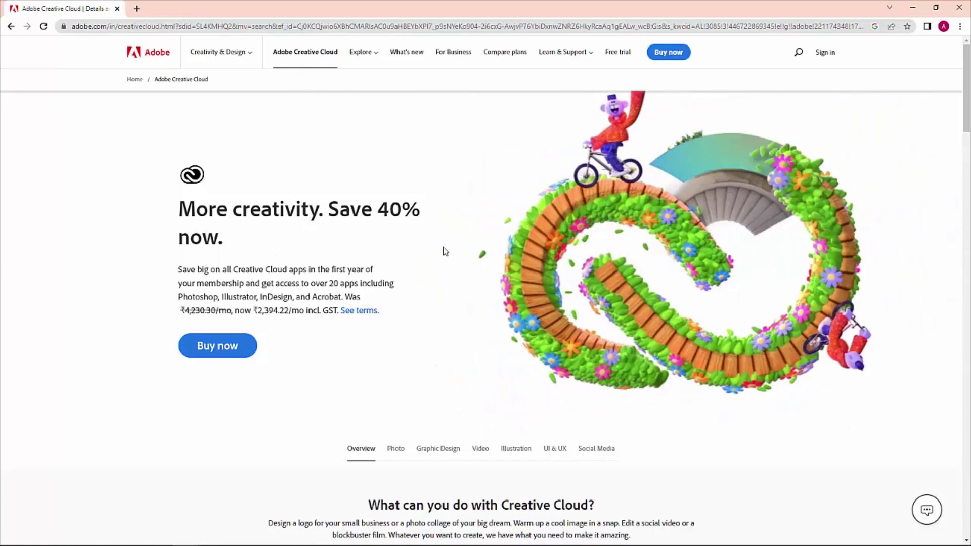
# - Scroll the Creative Cloud page down to the footer's Support links
pyautogui.scroll(-20, 445, 252)
pyautogui.scroll(-10, 444, 251)
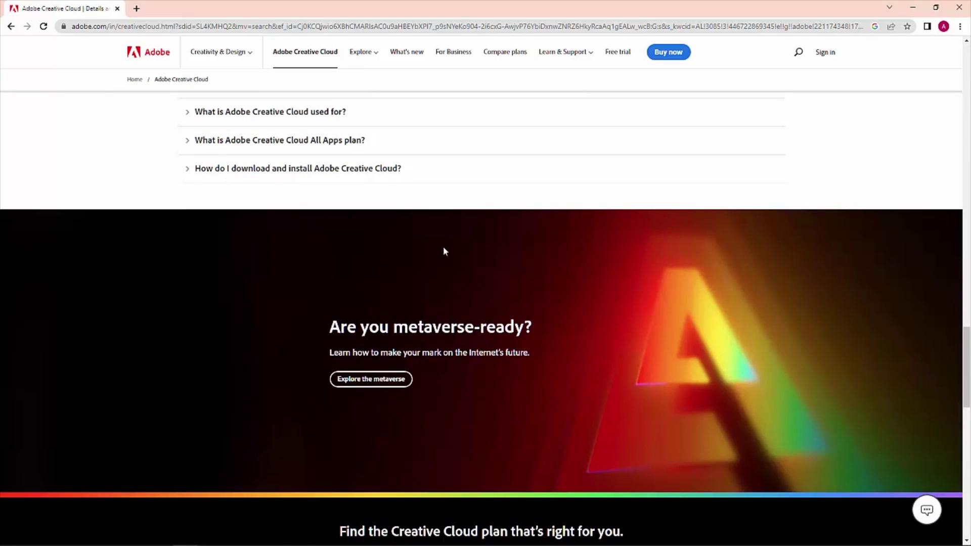
pyautogui.scroll(-8, 444, 250)
pyautogui.scroll(-5, 444, 250)
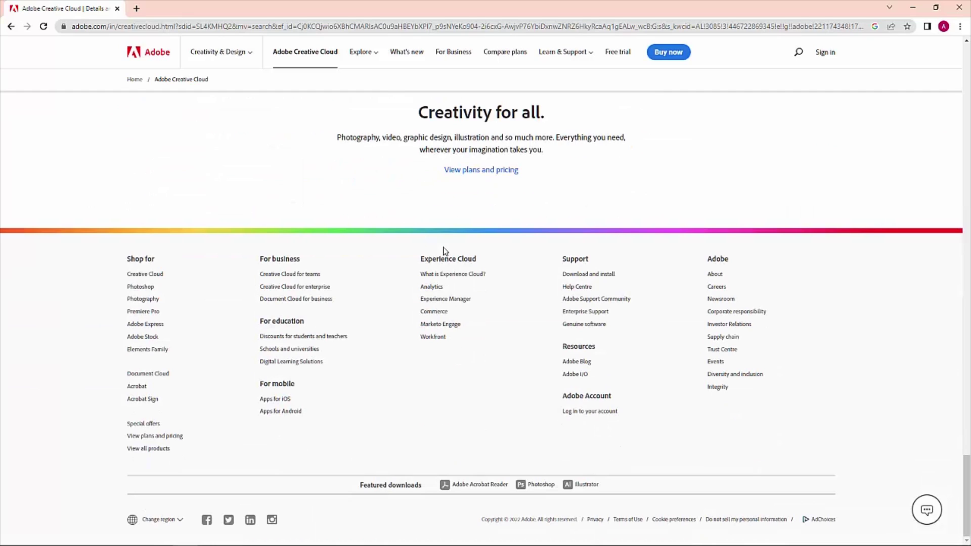
# - Go to Download and install help, choose Get started for Creative Cloud apps, and continue with Google
pyautogui.click(584, 277)
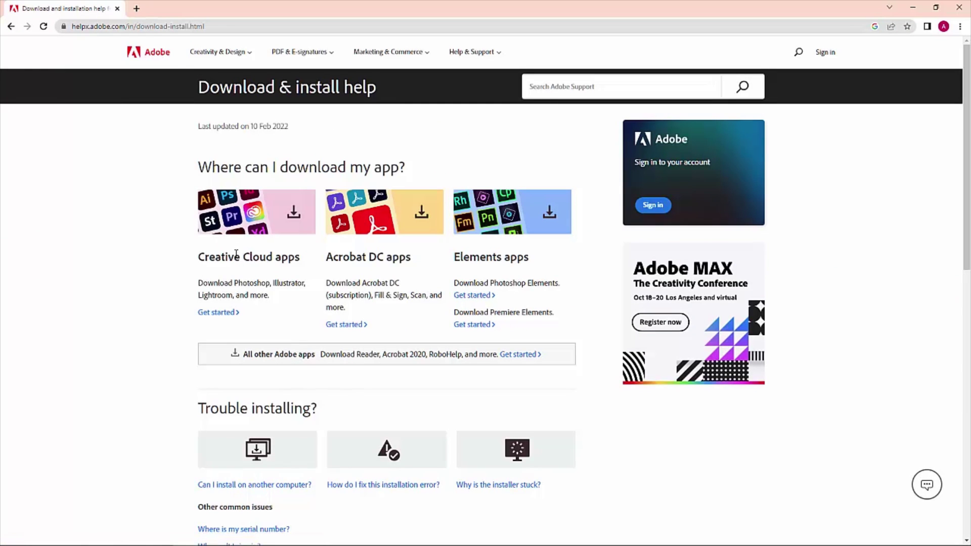
pyautogui.click(216, 315)
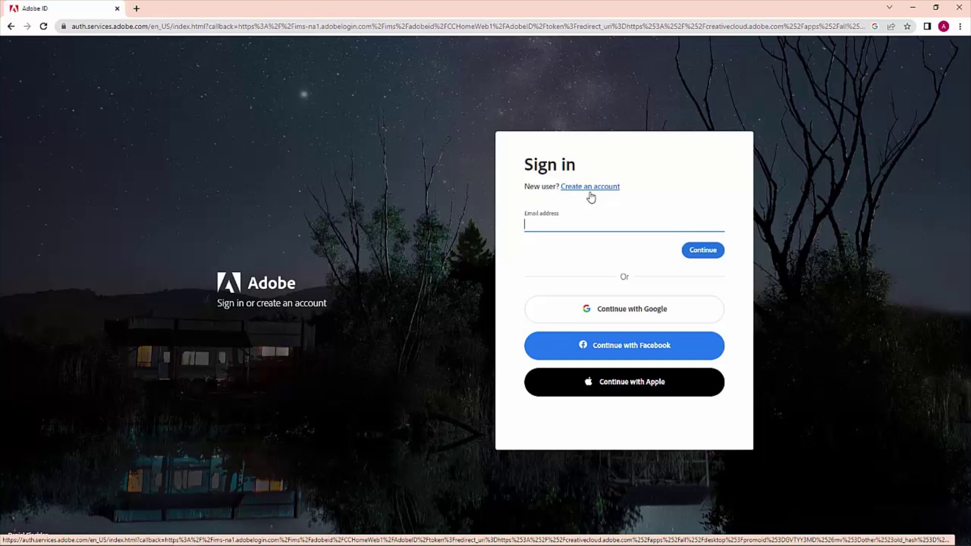
pyautogui.click(621, 317)
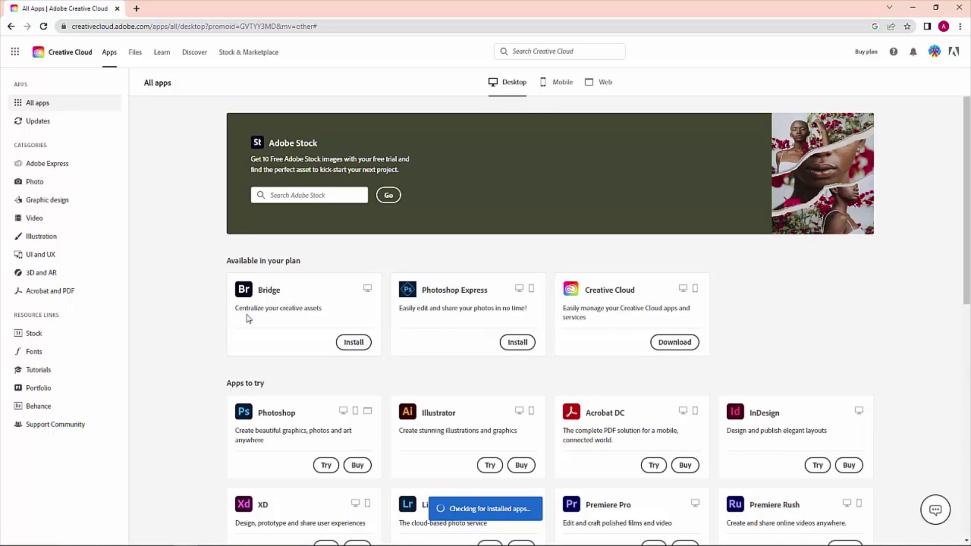
# - Check the signed-in account, then scroll All apps down to After Effects and start its free trial
pyautogui.click(934, 53)
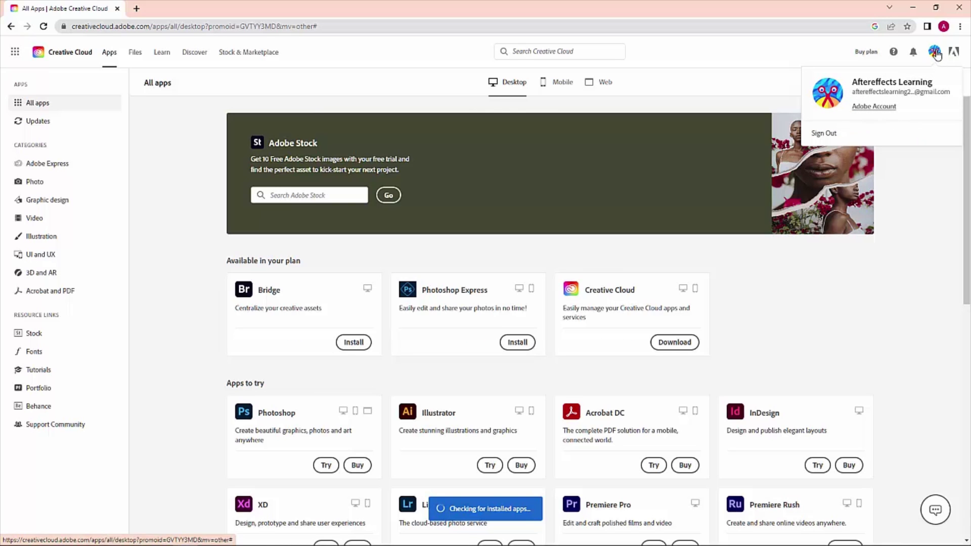
pyautogui.click(642, 240)
pyautogui.scroll(-2, 434, 278)
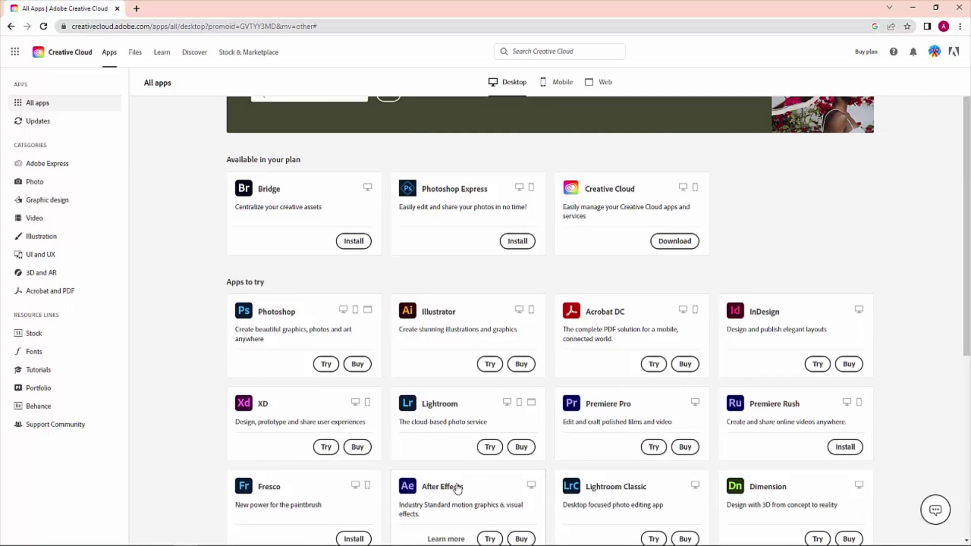
pyautogui.scroll(-1, 455, 486)
pyautogui.scroll(-5, 455, 485)
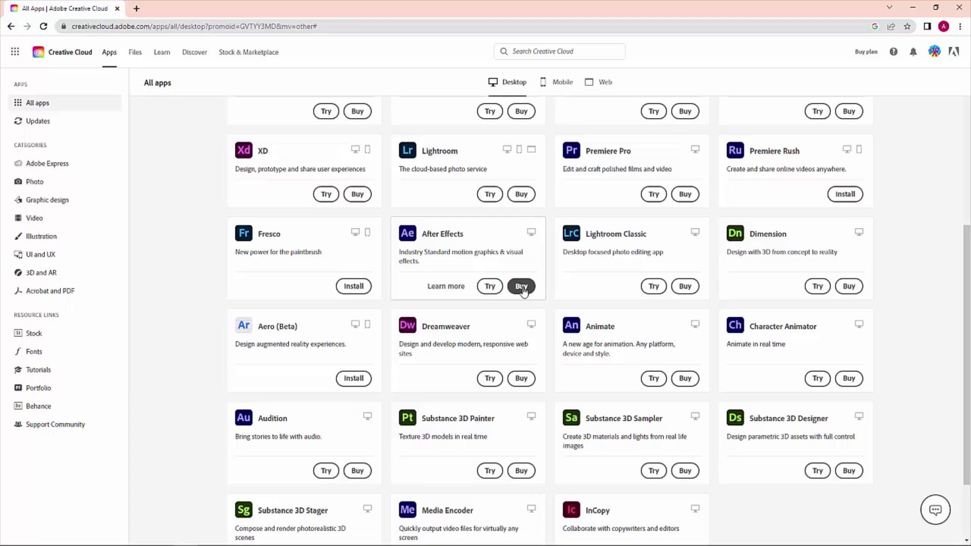
pyautogui.click(489, 287)
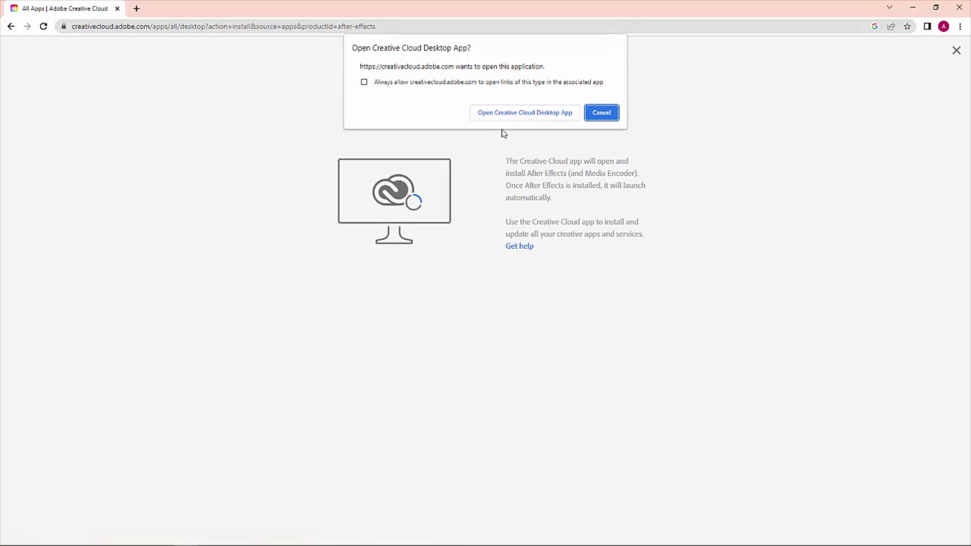
# - Allow the browser to open the Creative Cloud desktop app for the After Effects trial
pyautogui.click(524, 113)
pyautogui.scroll(-2, 534, 284)
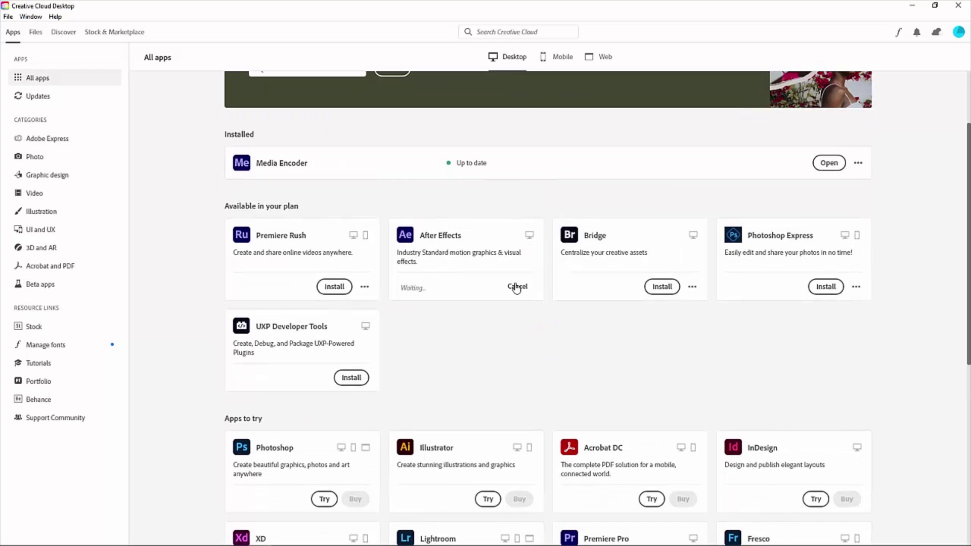
# - Cancel and restart the After Effects install, then choose Other versions from its More actions menu
pyautogui.click(517, 287)
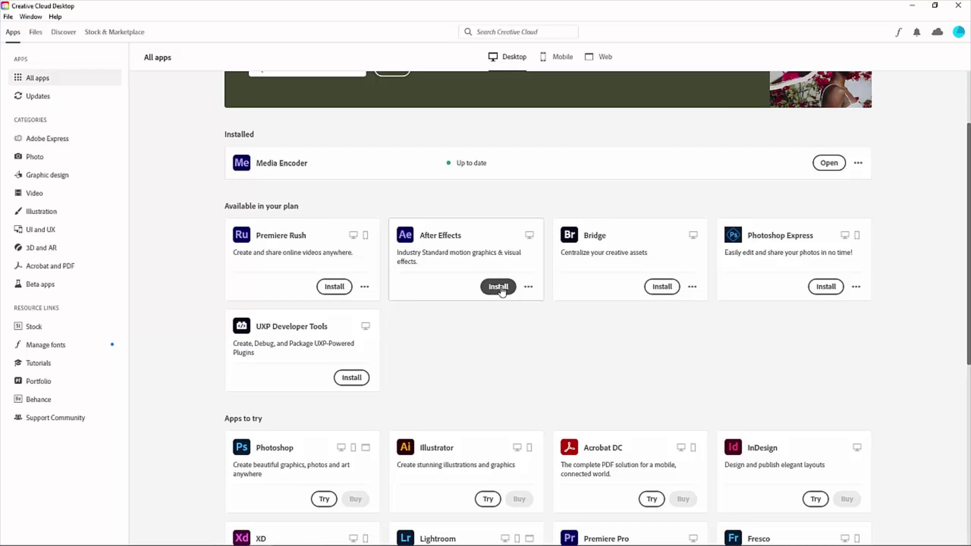
pyautogui.click(501, 287)
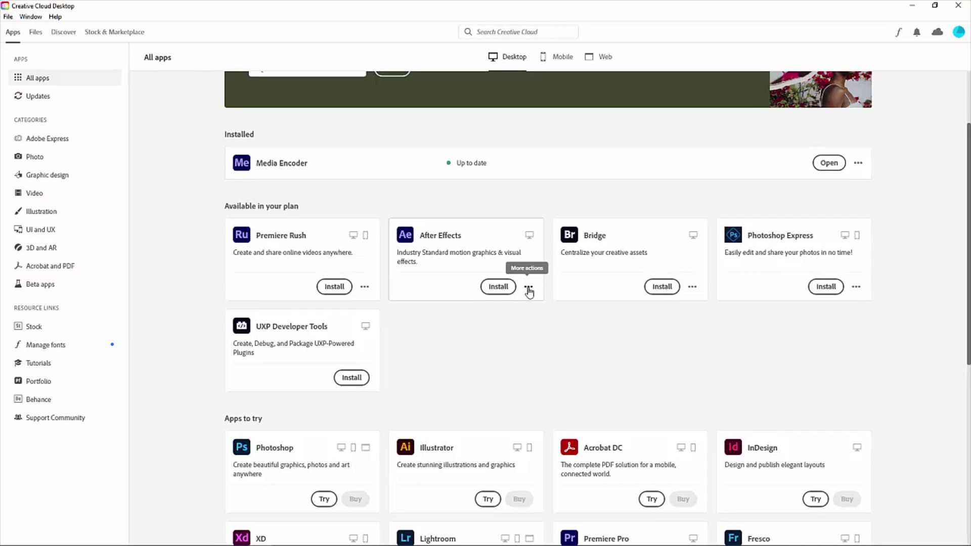
pyautogui.click(528, 289)
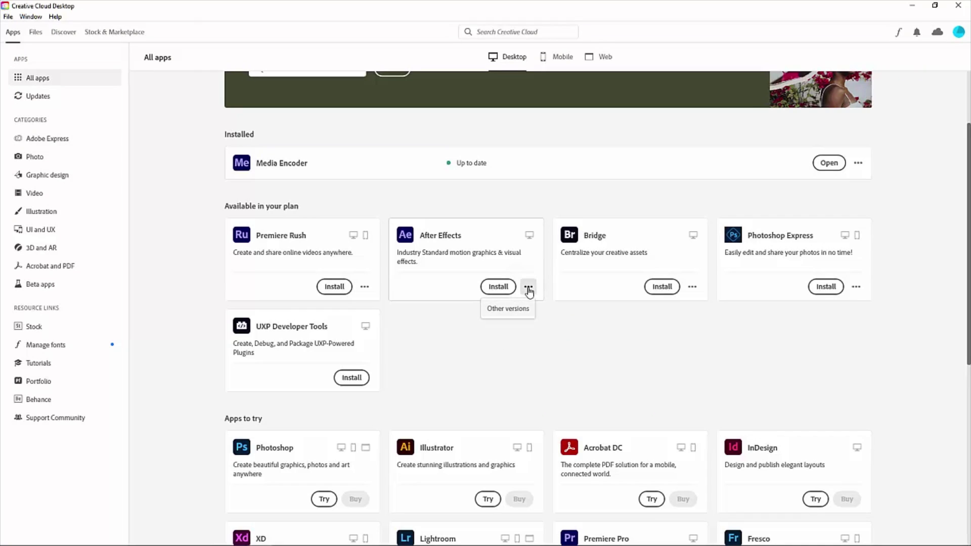
pyautogui.click(507, 313)
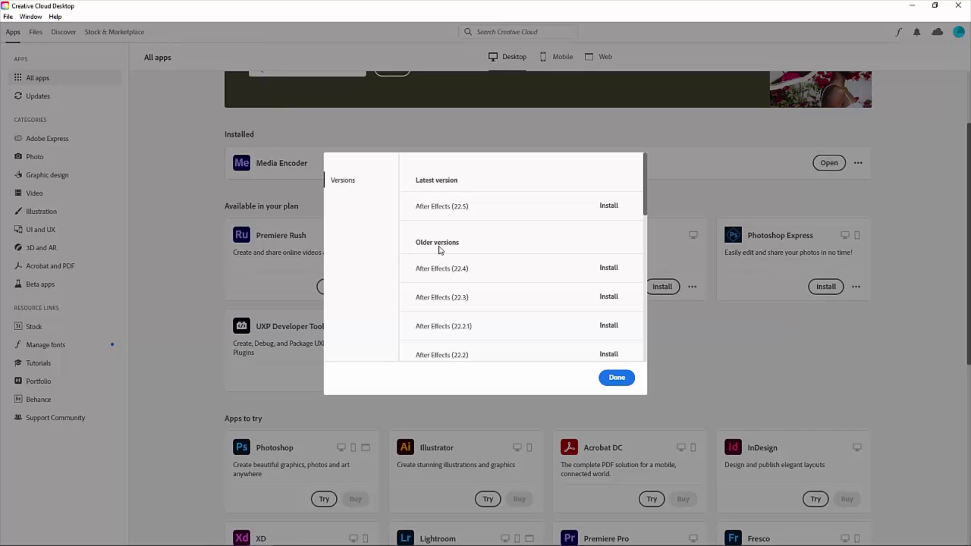
# - Browse the After Effects versions list down to 18.0 and back up, then close it
pyautogui.scroll(-5, 494, 256)
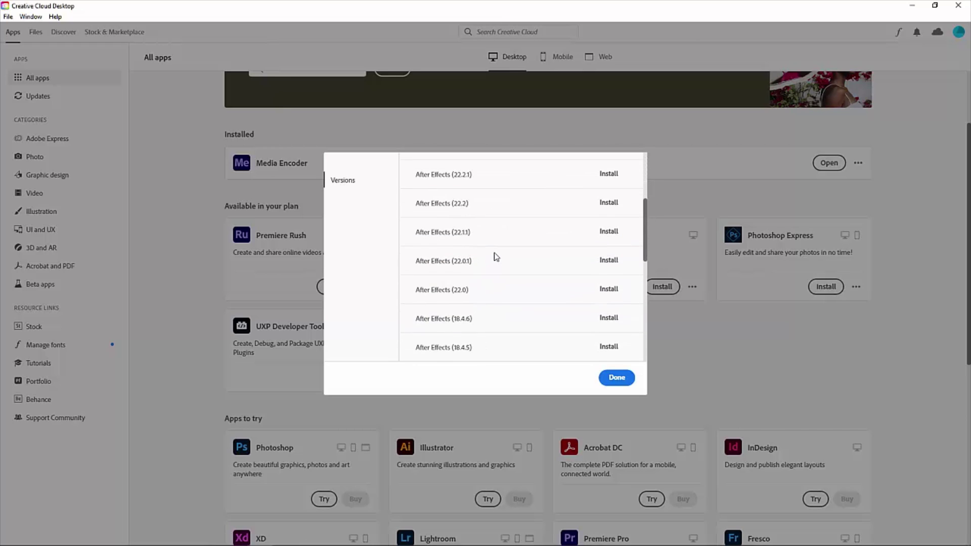
pyautogui.scroll(-7, 497, 257)
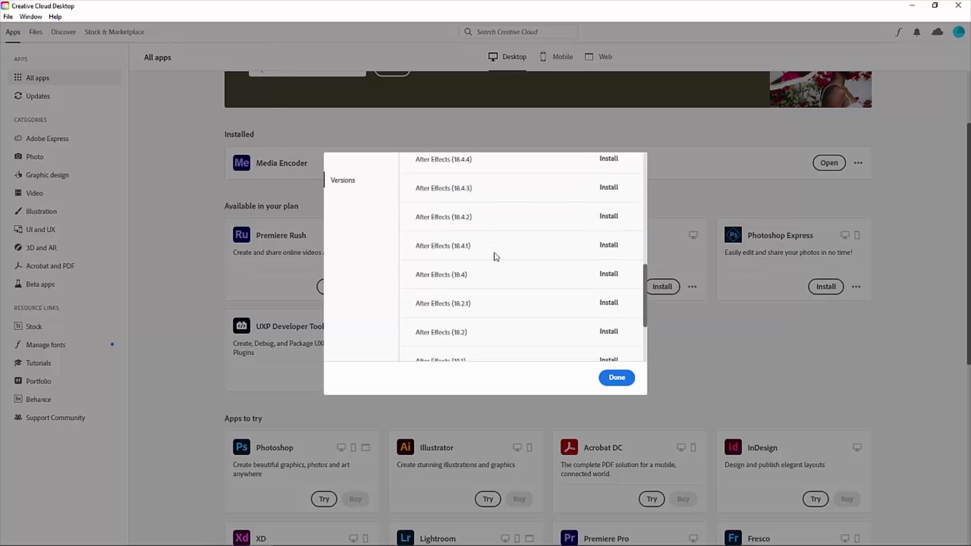
pyautogui.scroll(-2, 496, 257)
pyautogui.scroll(5, 497, 257)
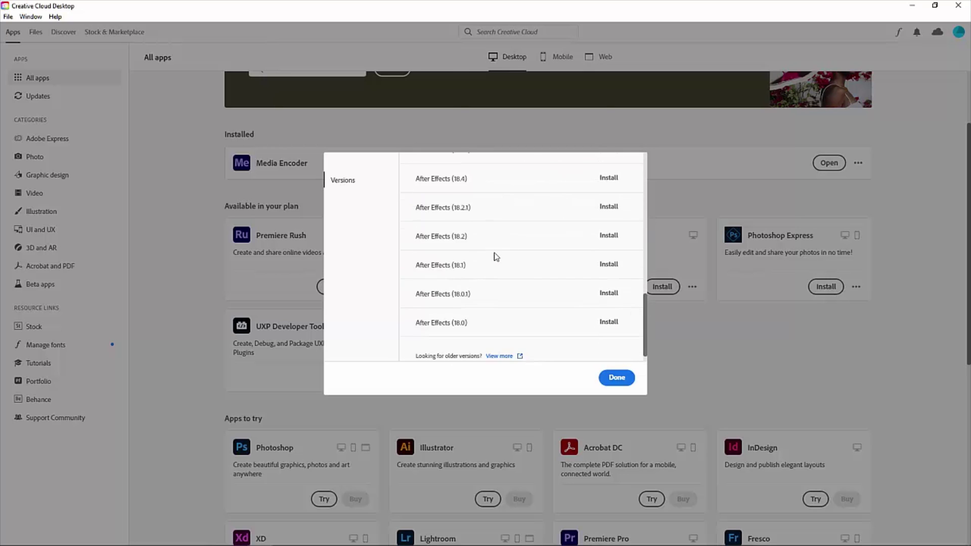
pyautogui.scroll(5, 496, 257)
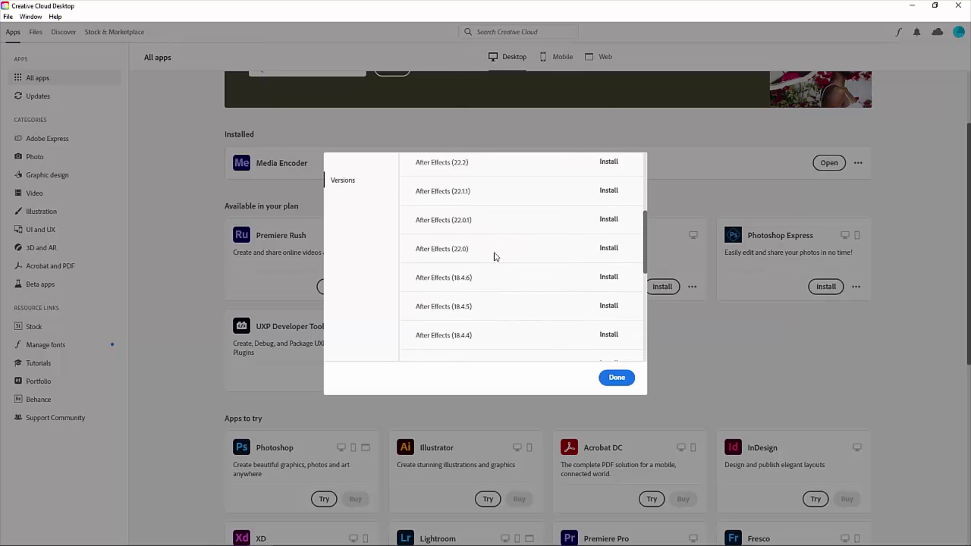
pyautogui.click(624, 379)
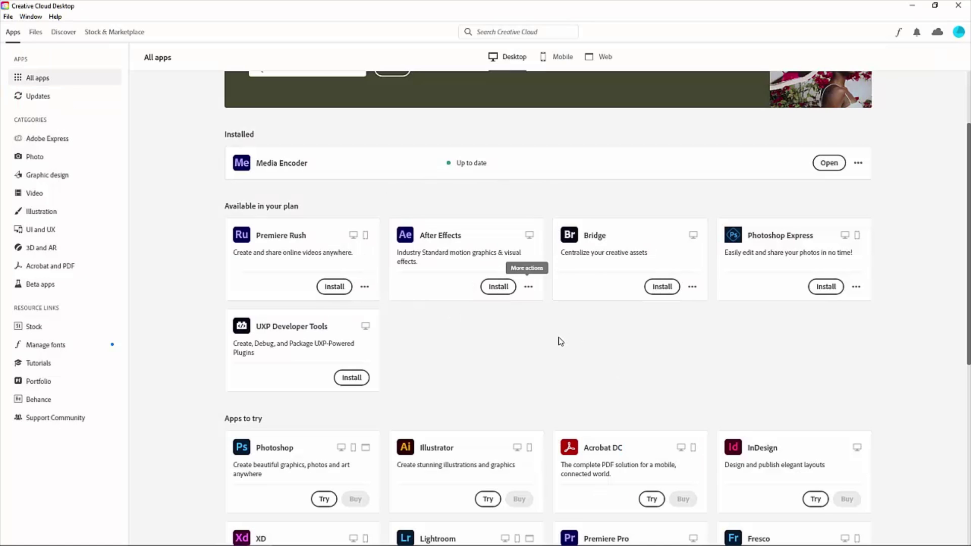
# - Scroll All apps to show Media Encoder up to date and After Effects available to install
pyautogui.scroll(-2, 560, 342)
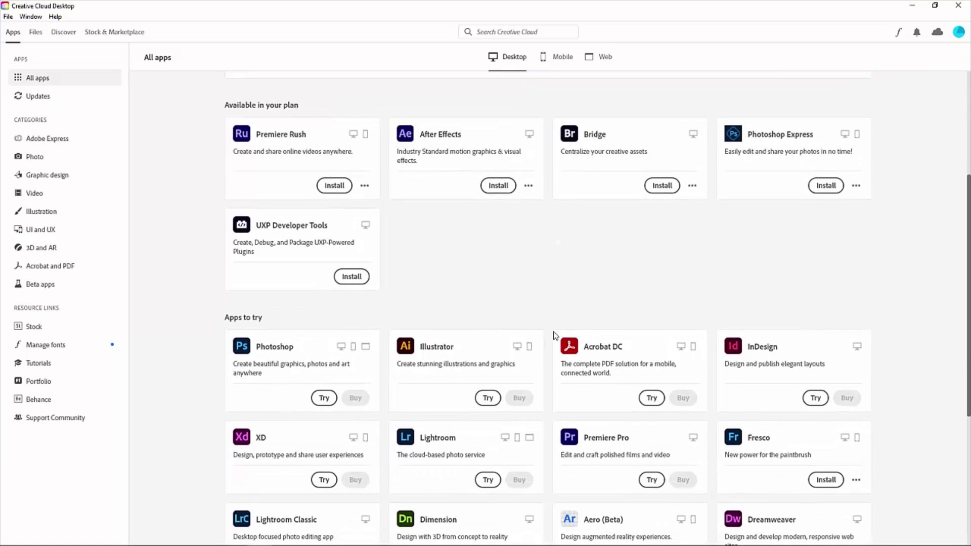
pyautogui.scroll(2, 518, 269)
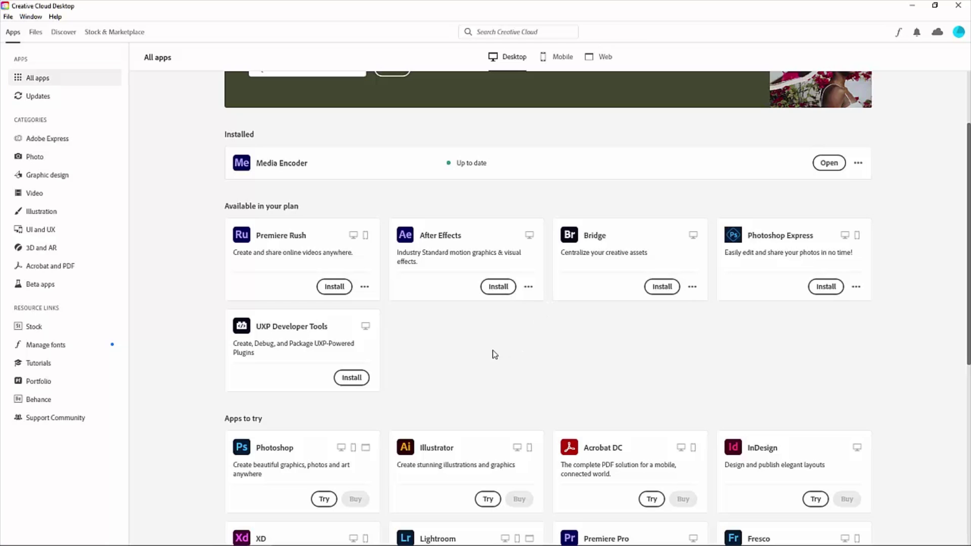
pyautogui.scroll(1, 494, 351)
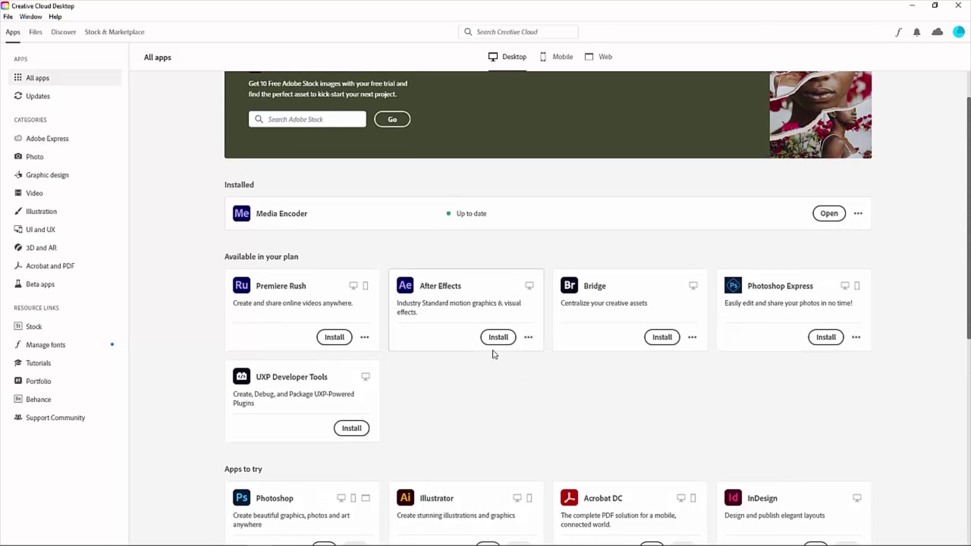